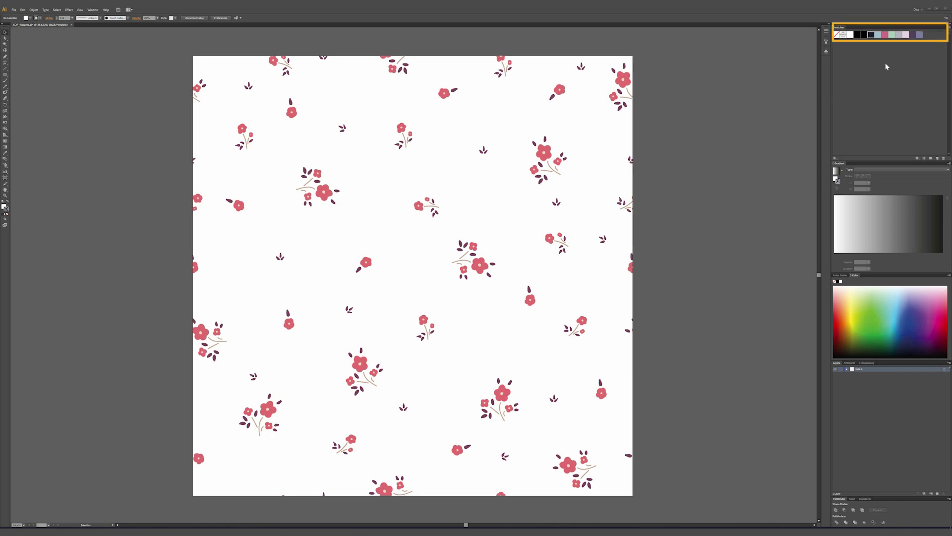
Step: Save the swatch library as the ASE file "Prints color library" in the 2021_16_Prints promotion video folder
click(949, 28)
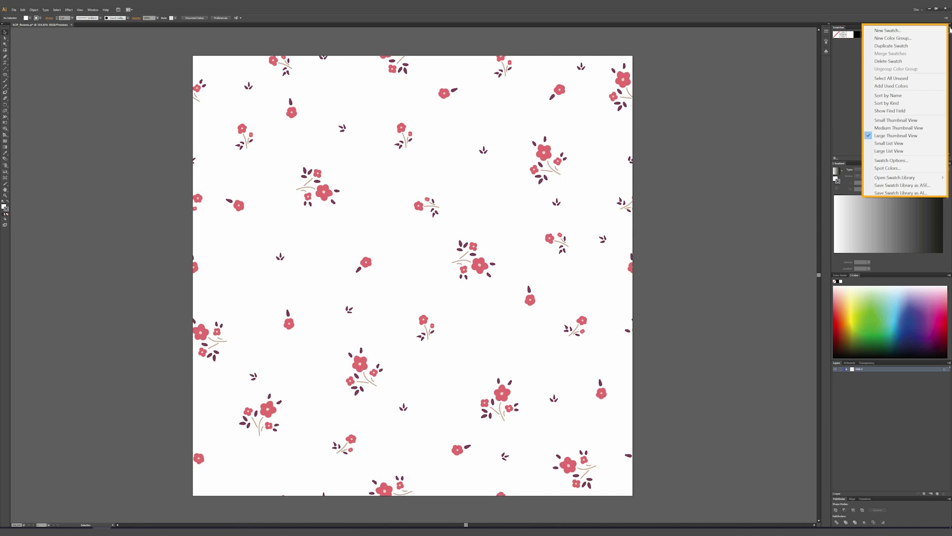
click(927, 185)
text(Prints)
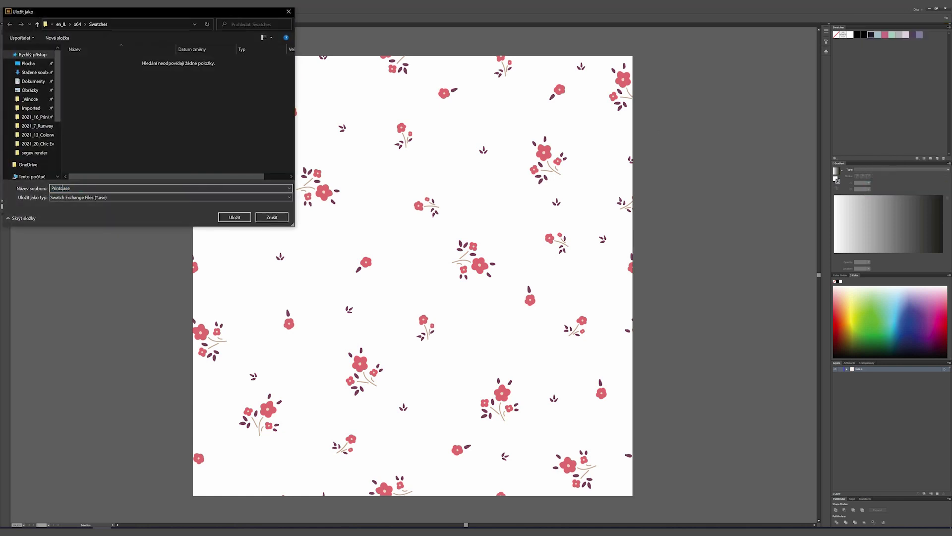
text( colorways)
click(34, 116)
click(232, 217)
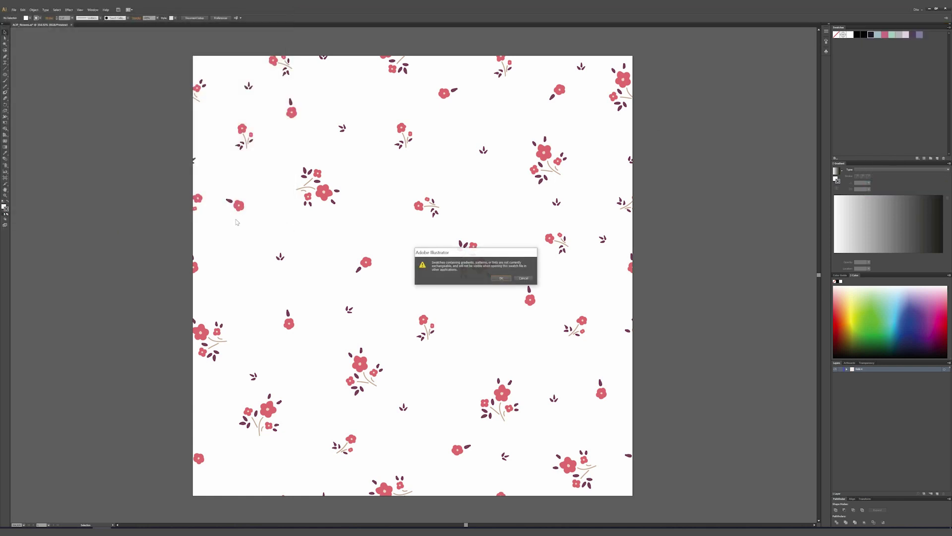
key(Return)
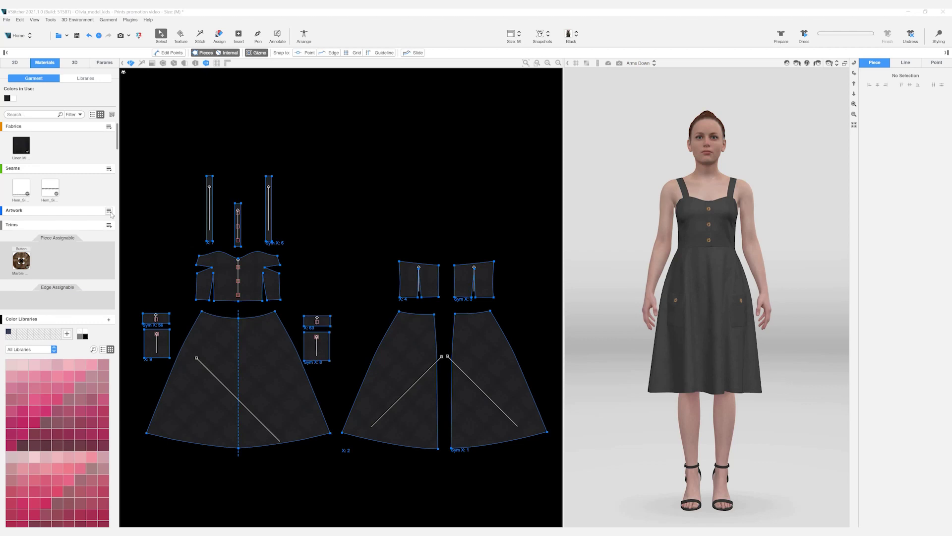
Step: Switch to VStitcher and add AOP_flowers.ai as artwork to the garment's materials
click(109, 210)
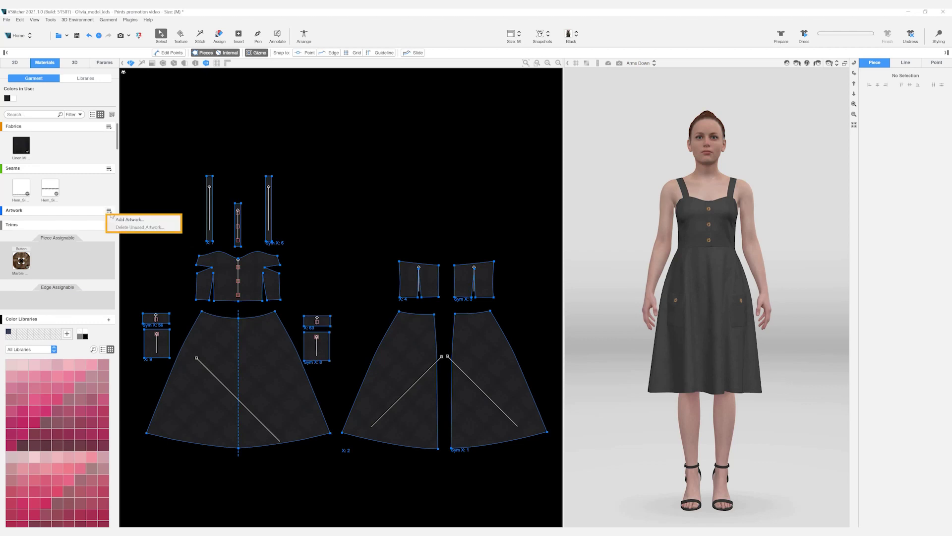
click(130, 224)
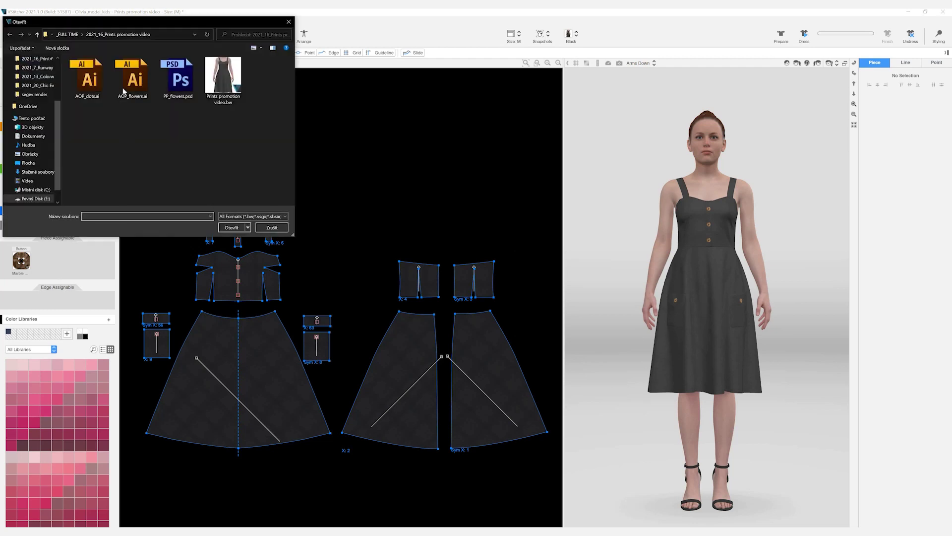
double_click(135, 79)
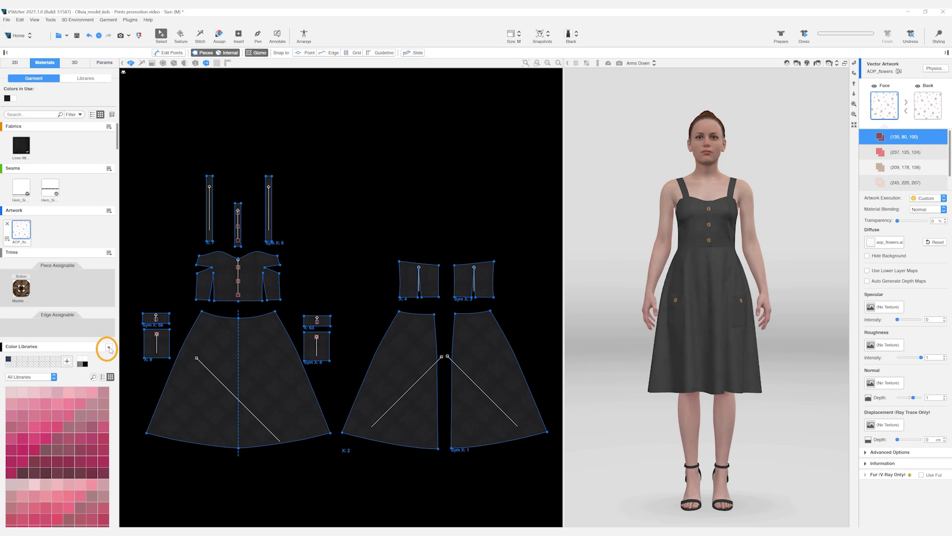
Step: Load the color library file Prints color library.ase into the garment's color libraries
click(108, 347)
click(87, 79)
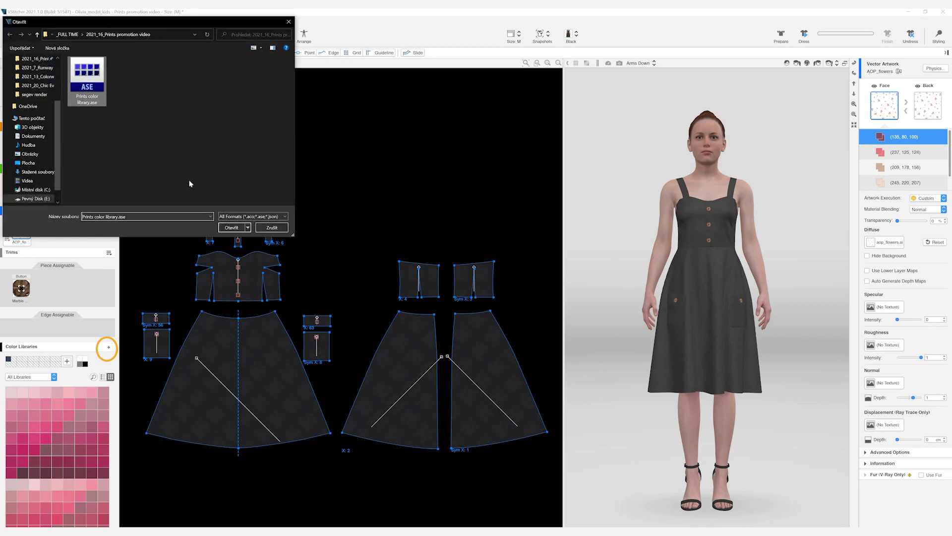
click(232, 227)
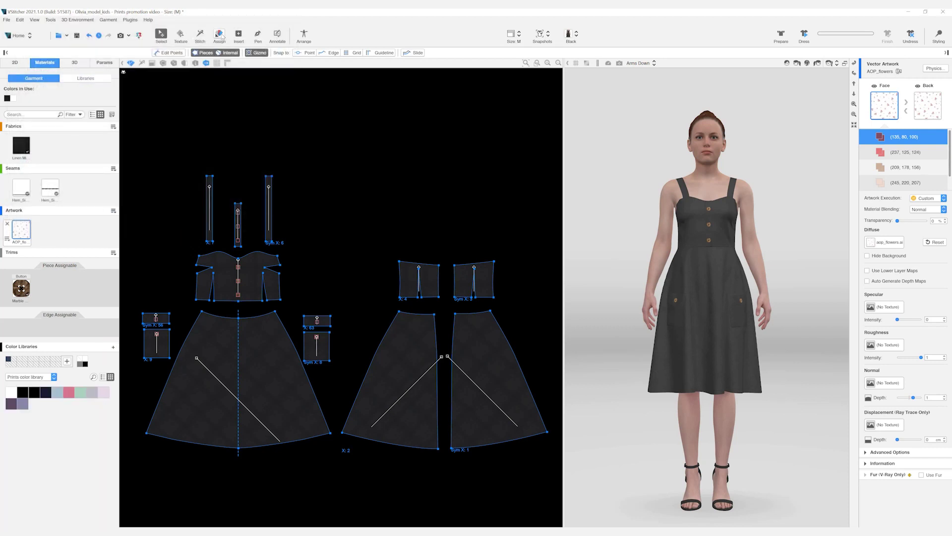
Step: Place the AOP_flowers artwork on the upper part of the front skirt piece, beside the center line
click(271, 350)
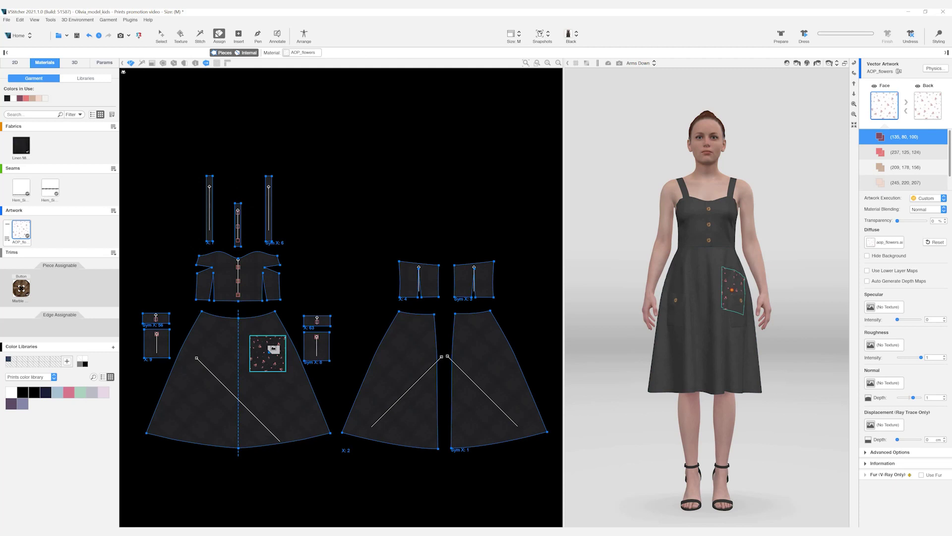
key(Escape)
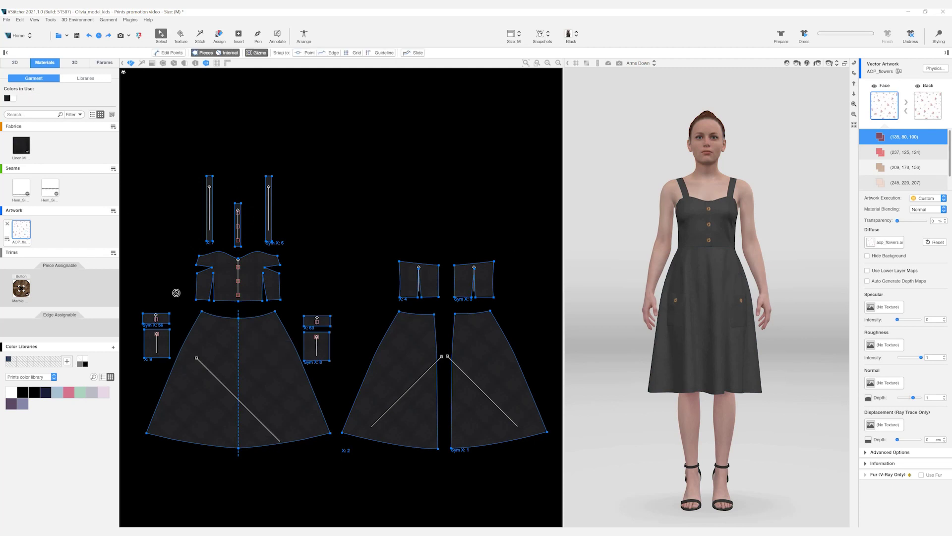
drag(272, 357, 271, 349)
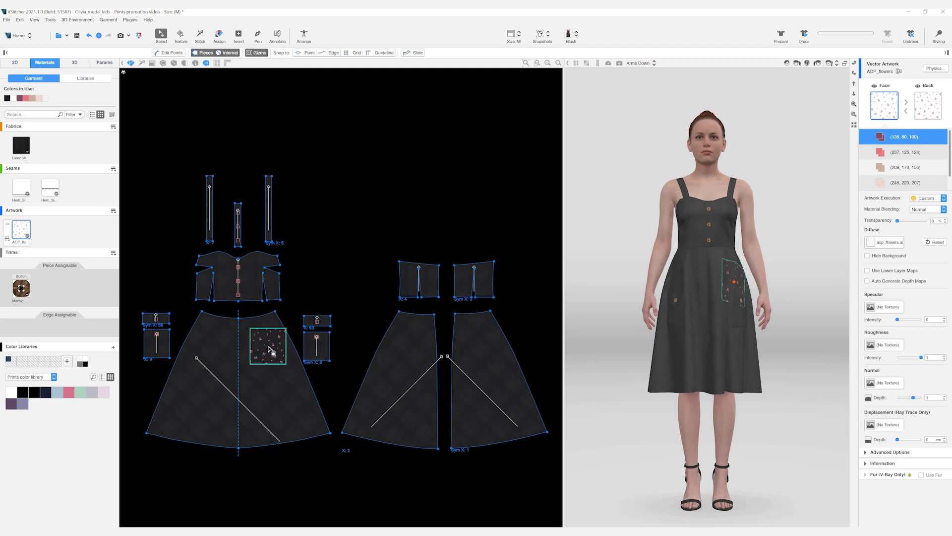
Step: Convert the placed flower artwork to an allover print and replace the linen fabric with the new group on all elements
click(269, 349)
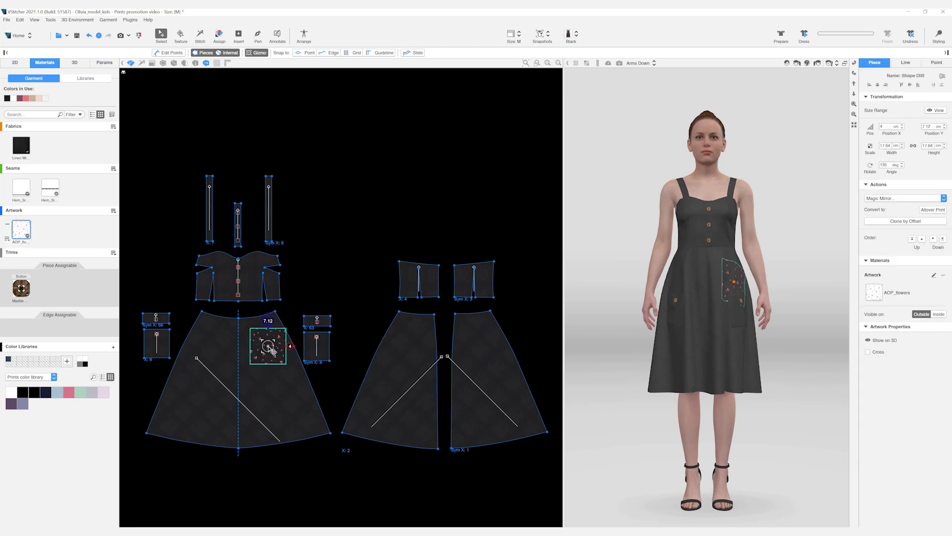
click(926, 211)
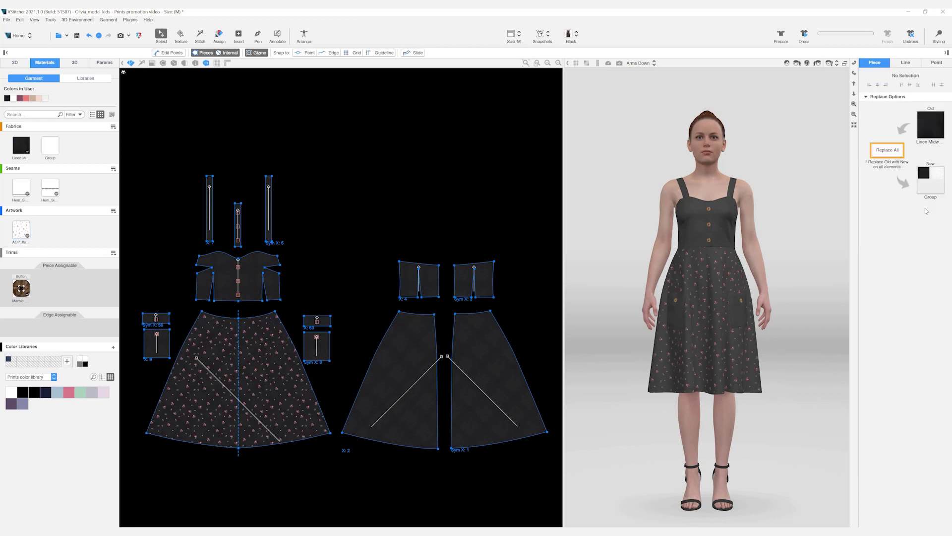
click(886, 150)
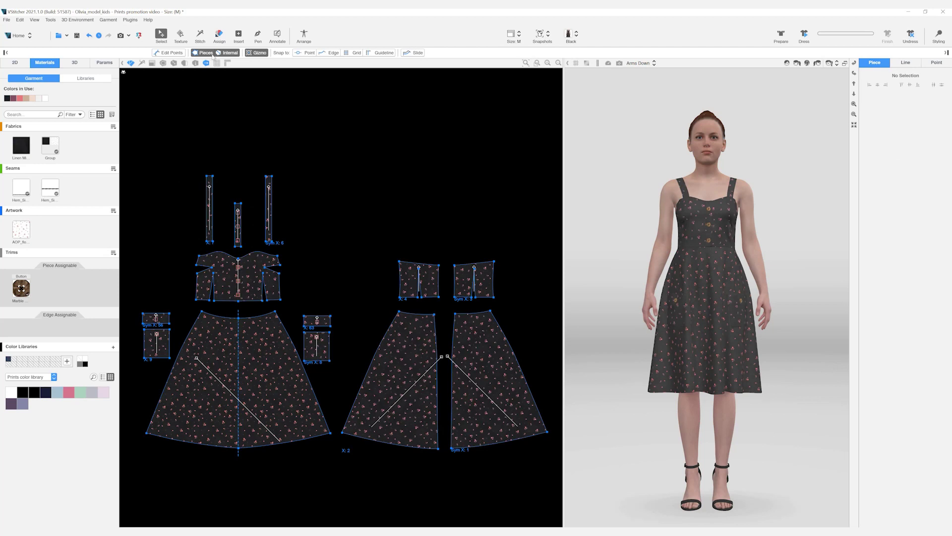
Step: Enlarge the AOP_flowers print on the skirt with the Texture tool's gizmo and slightly rotate it
click(181, 34)
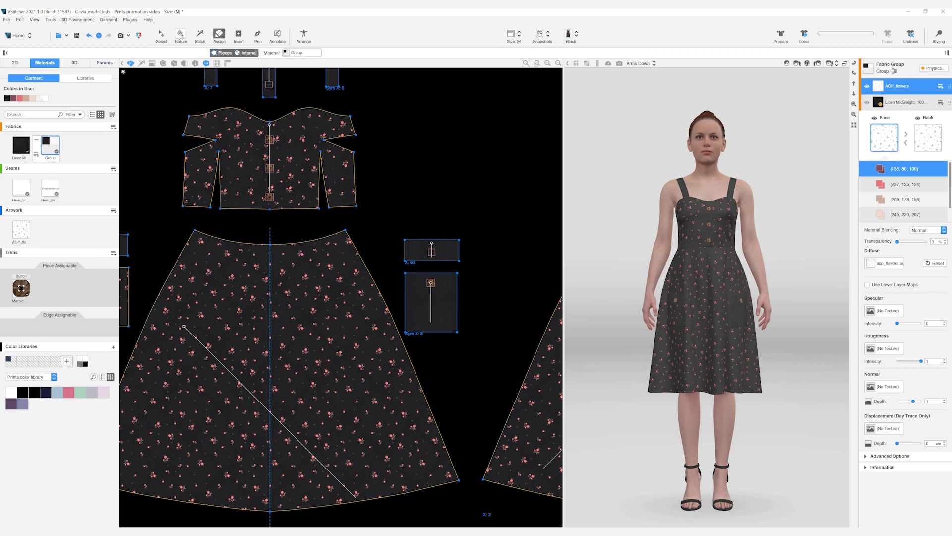
click(181, 36)
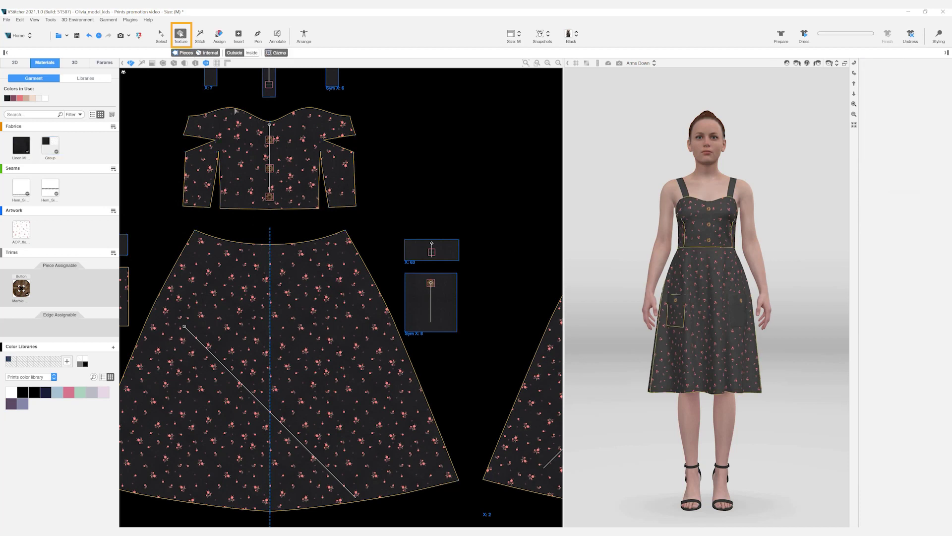
click(337, 295)
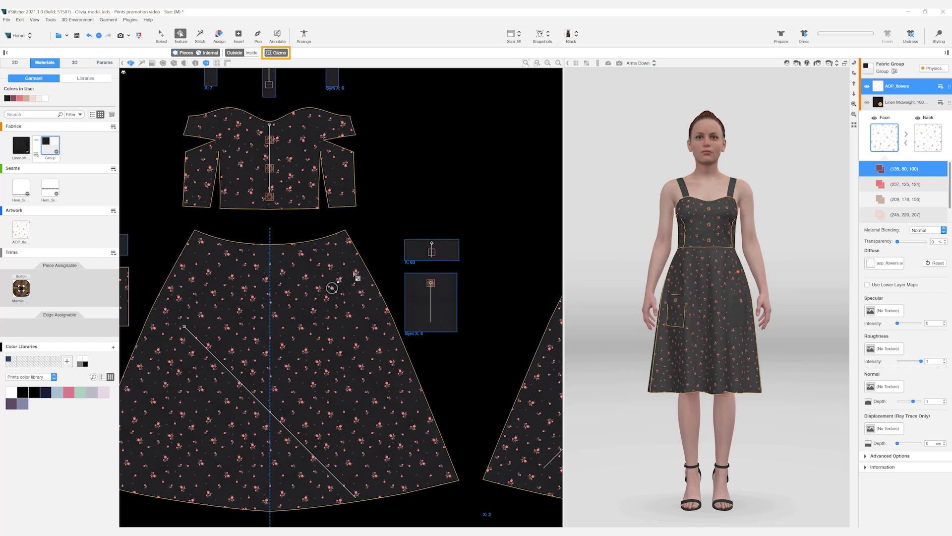
drag(356, 276, 391, 251)
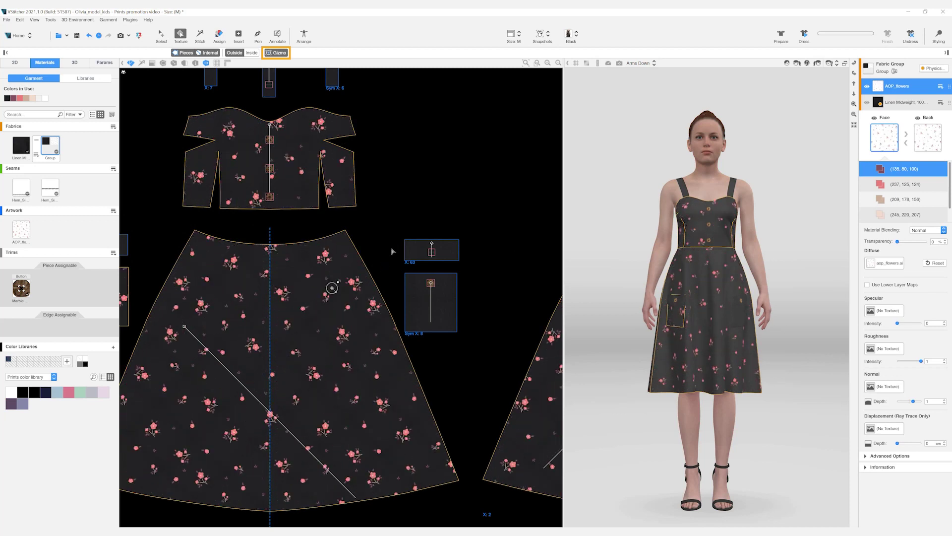
drag(340, 281, 342, 288)
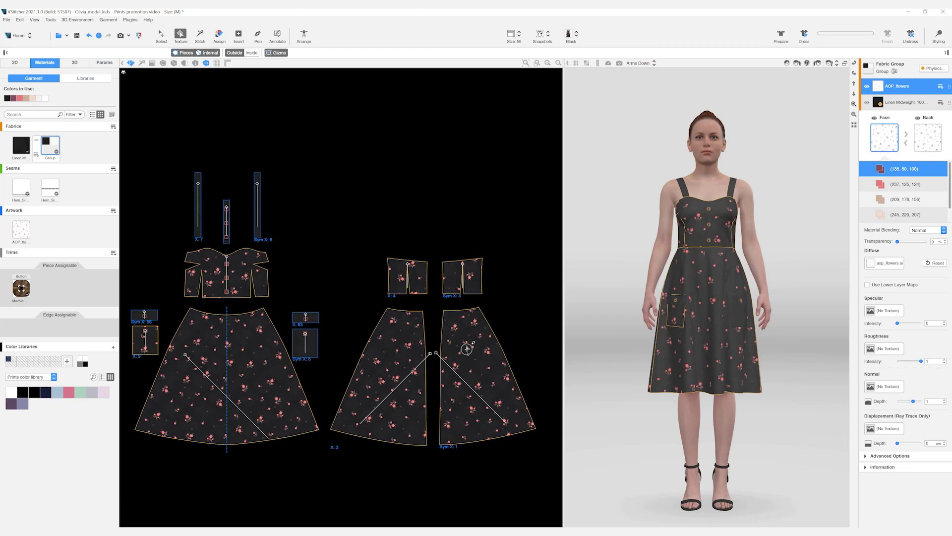
Step: Set the AOP_flowers texture size to 120% and its layout rotation to 4 degrees
click(873, 262)
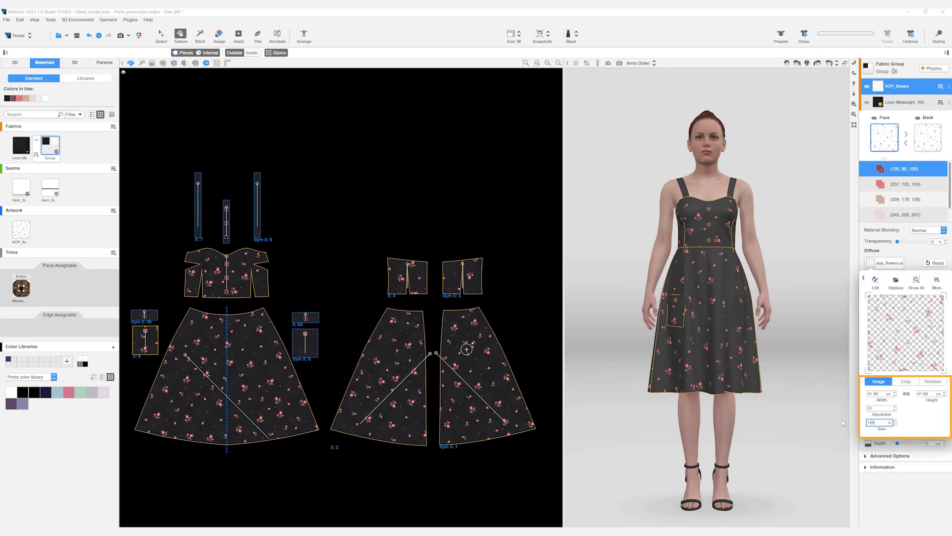
click(933, 382)
click(928, 393)
text(45)
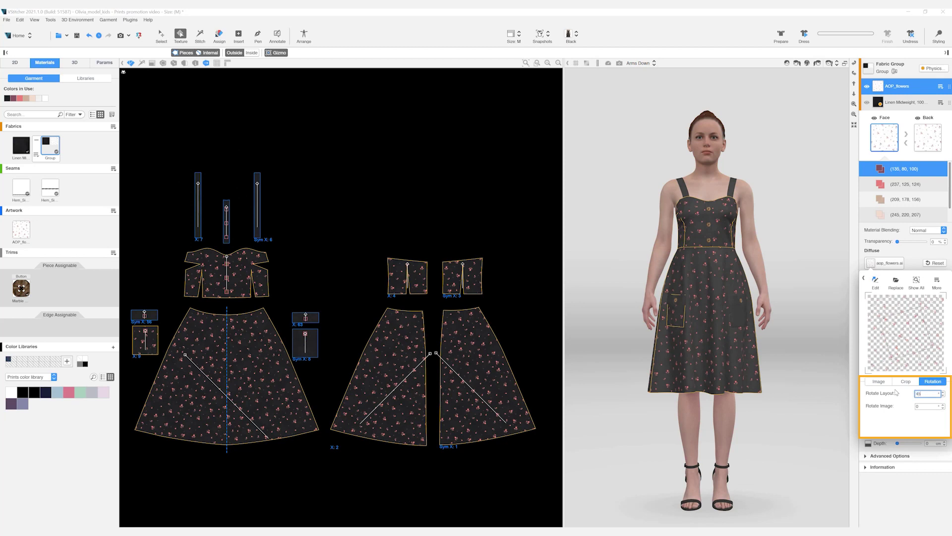
click(904, 484)
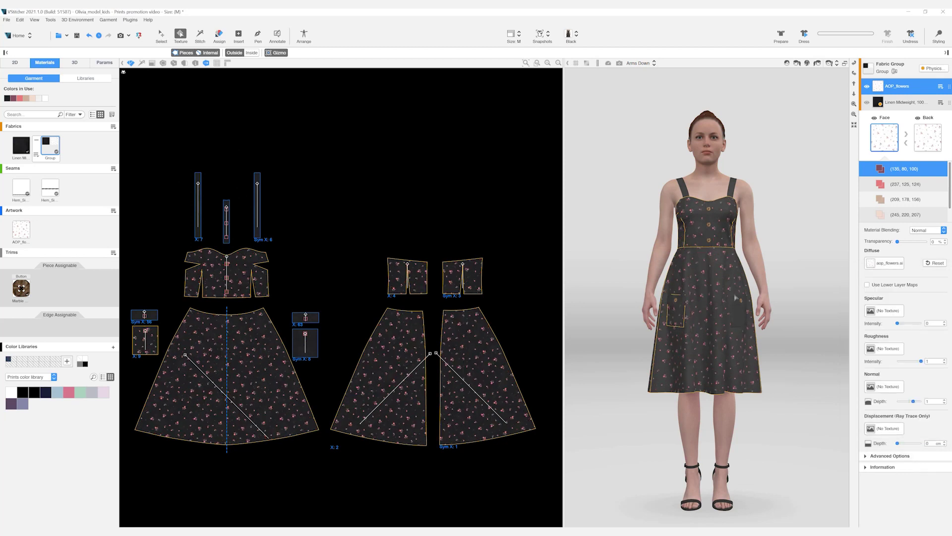
Step: Enable the use of lower layer maps for the AOP_flowers layer so it takes on the linen's texture
scroll(721, 263, up, 5)
scroll(721, 263, up, 2)
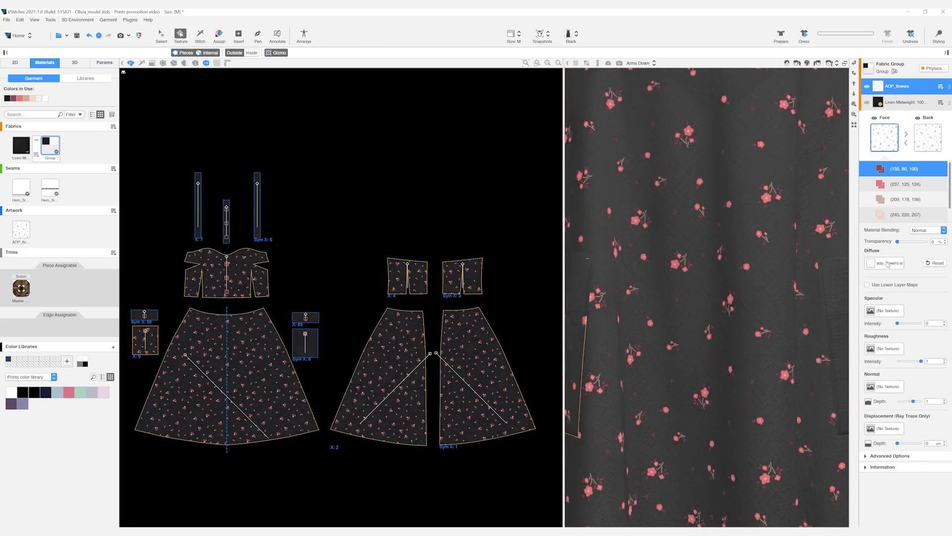
click(867, 285)
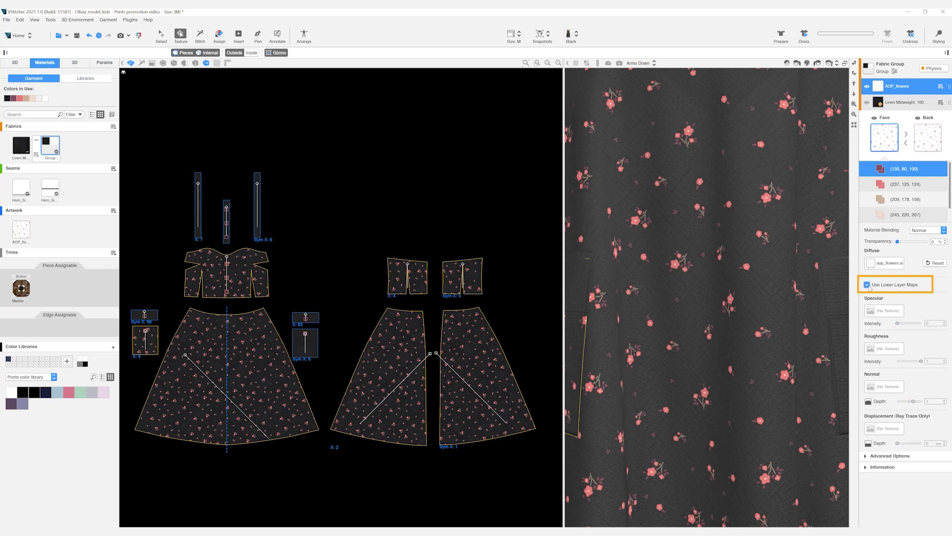
Step: Place the AOP_dots artwork on the front skirt piece and set its size to 120%
drag(50, 229, 256, 345)
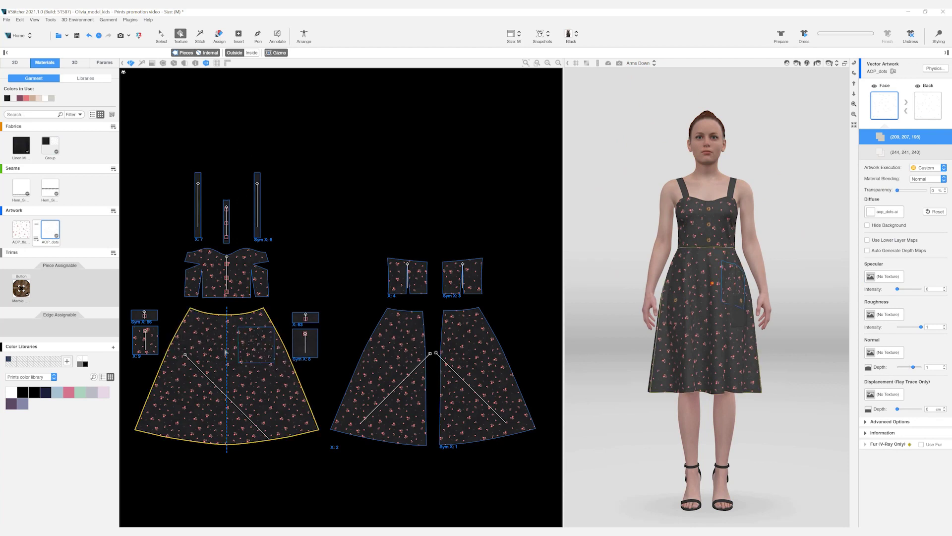
scroll(228, 350, up, 6)
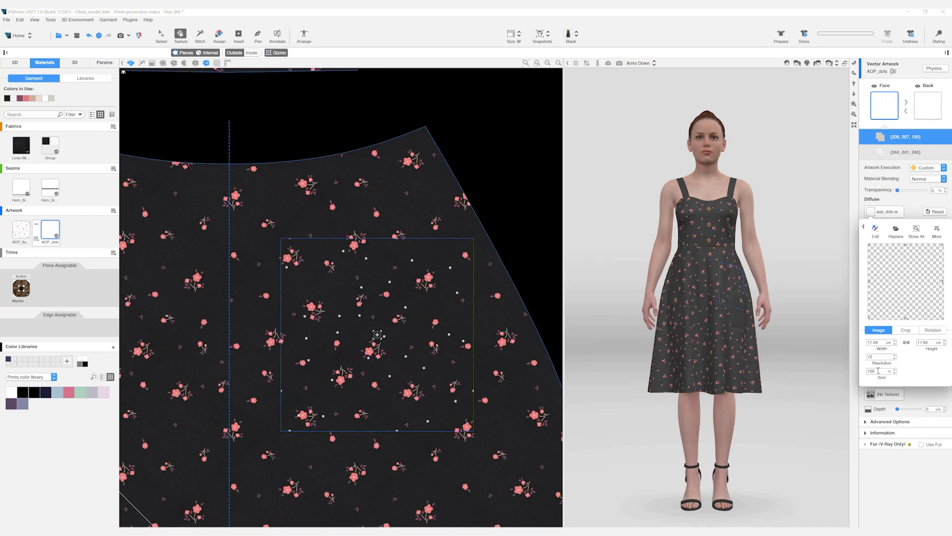
drag(878, 371, 826, 356)
text(120)
key(Return)
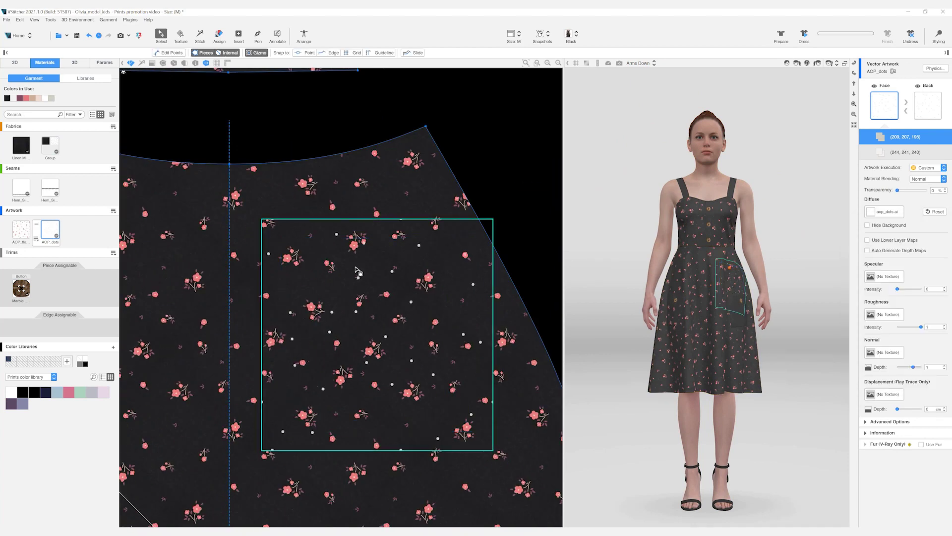
Step: Convert the placed dots artwork to an allover print and replace the flower fabric group with the new group on all elements
click(356, 273)
click(935, 211)
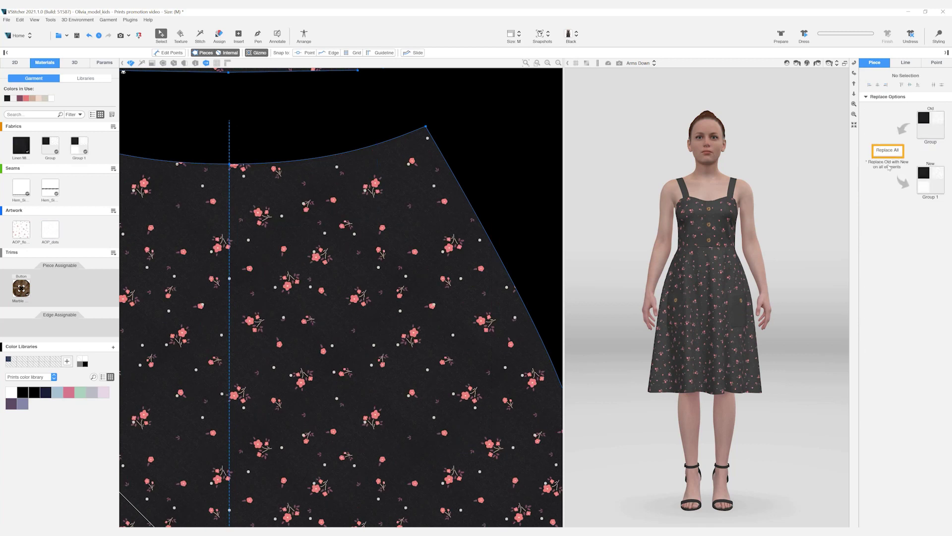
click(885, 153)
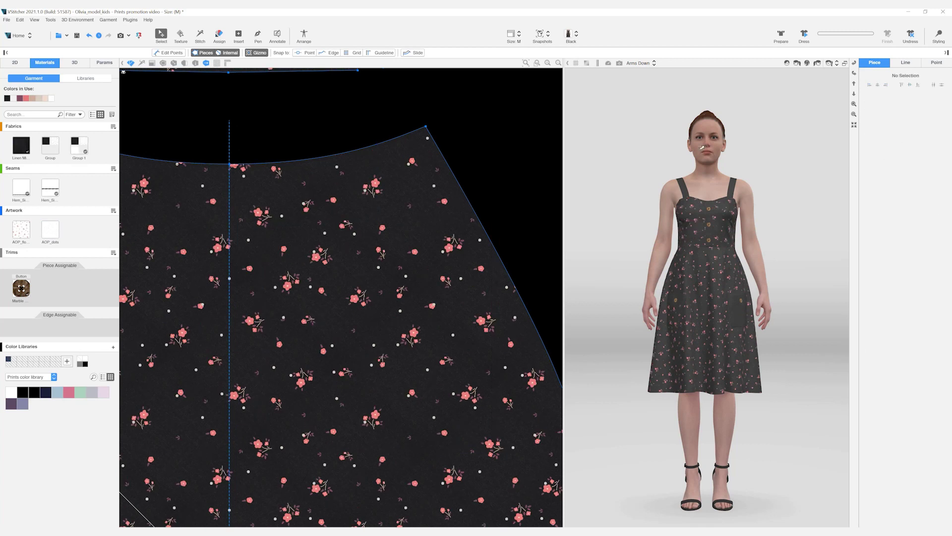
Step: Move the AOP_dots layer below the AOP_flowers 1 layer in the Group 1 fabric
click(79, 146)
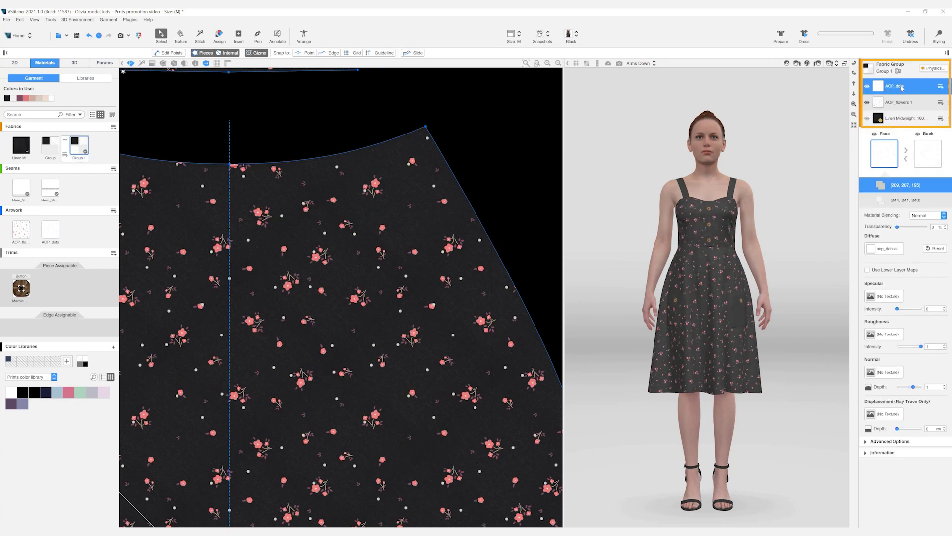
drag(902, 87, 903, 110)
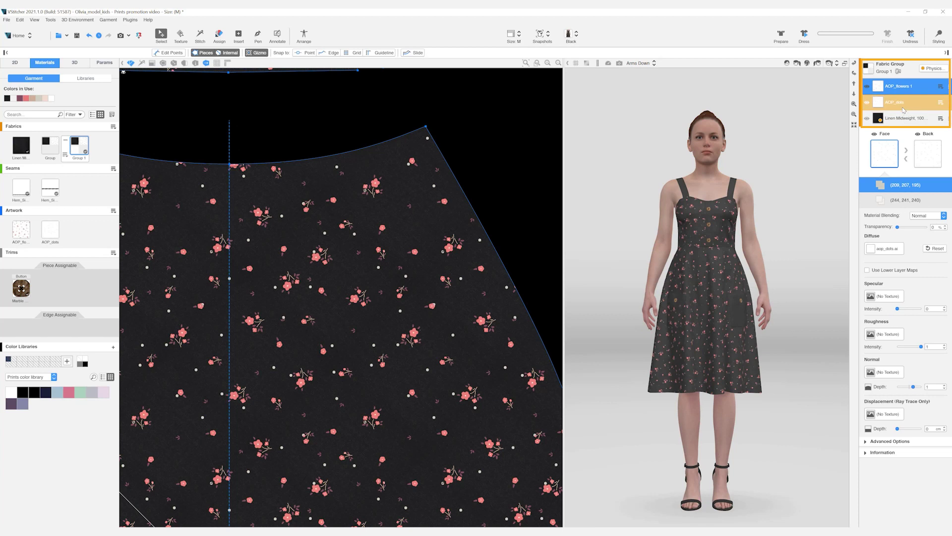
click(940, 102)
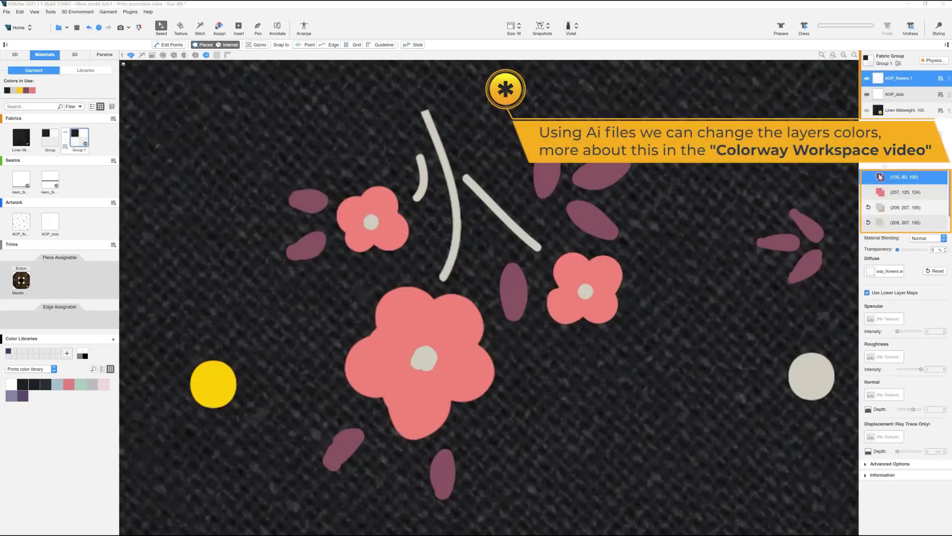
Step: Recolor the flower print's leaves, color (135, 80, 100), to PANTONE 17-3817 TPG from the Prints color library
click(880, 177)
click(888, 223)
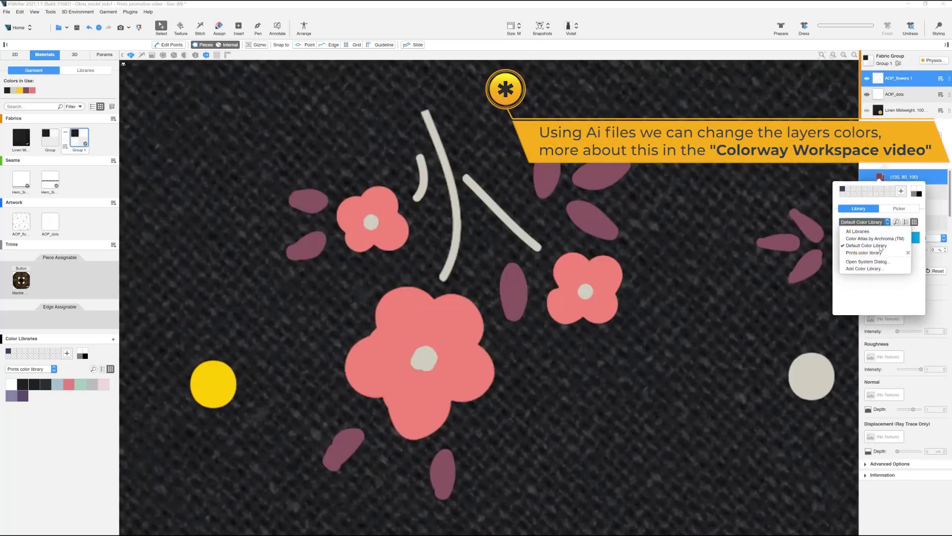
click(867, 251)
click(867, 250)
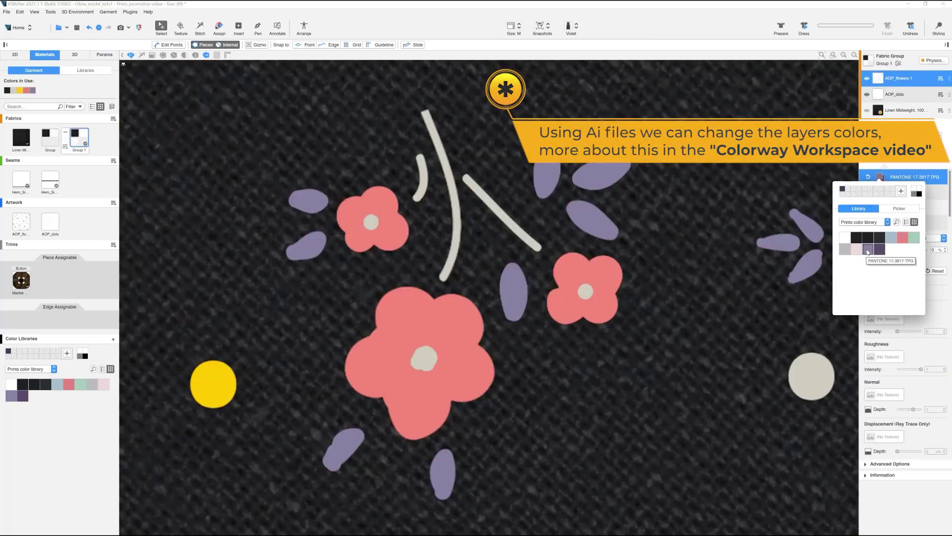
Step: Recolor the flower print's petals to PANTONE 19-3622 TPG and its stems and centers to the light pink library swatch
click(879, 192)
click(879, 265)
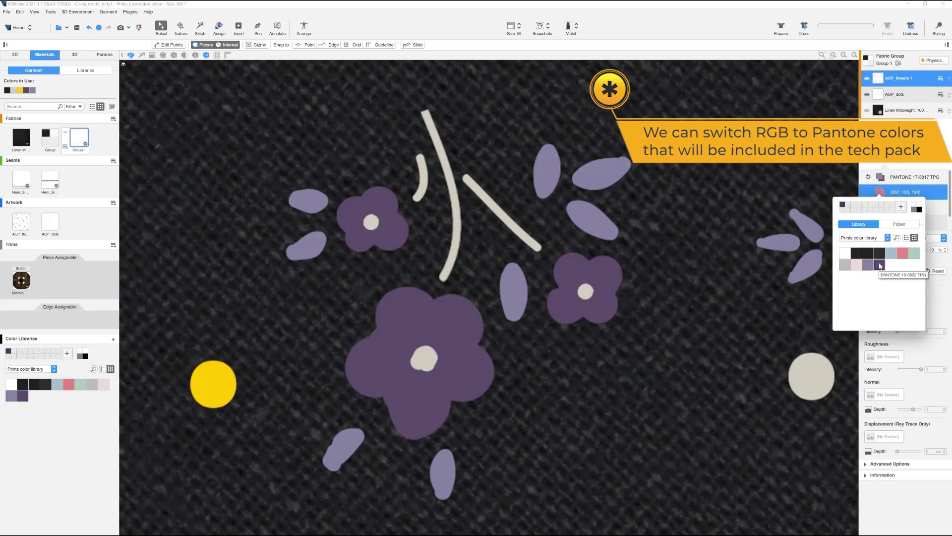
click(882, 207)
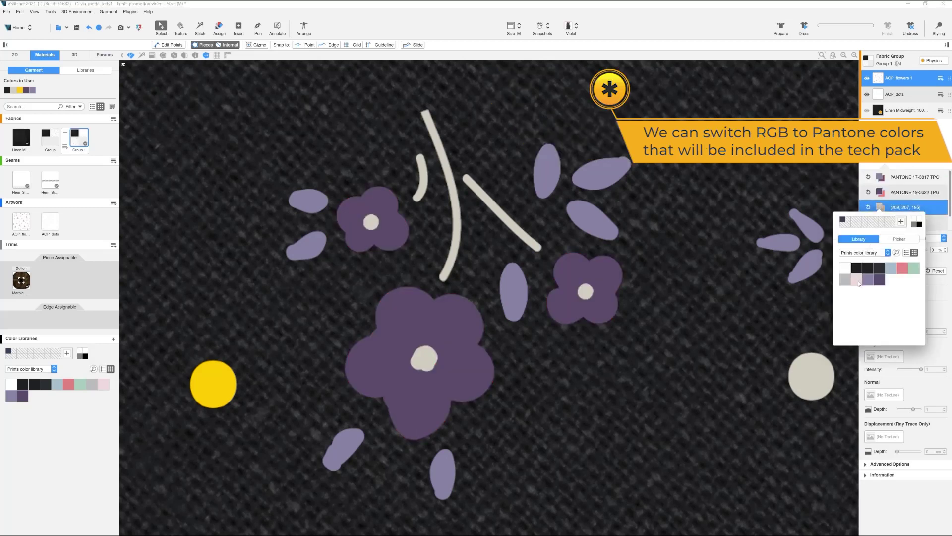
click(859, 281)
Step: Recolor the AOP_dots layer to the light pink swatch and the base linen fabric to the light grey PANTONE 14-4203 TPG
click(897, 94)
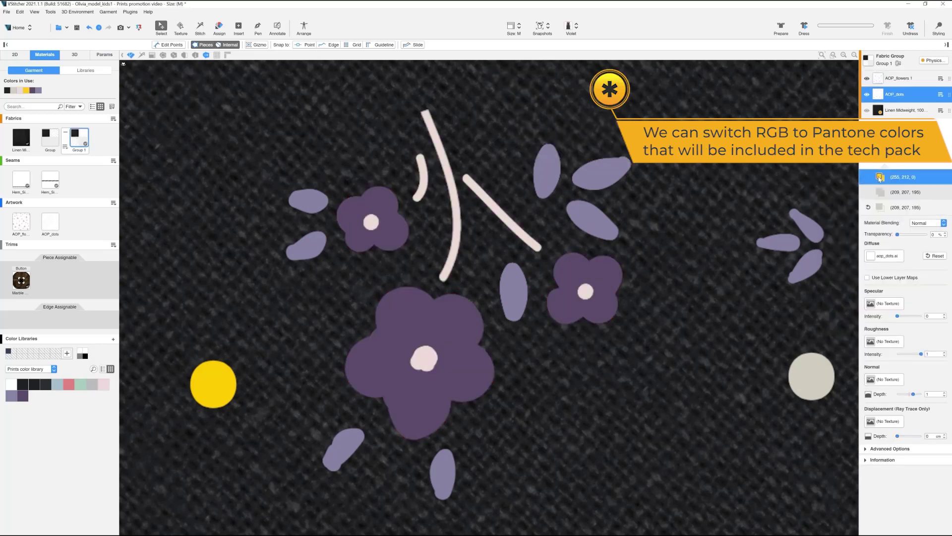
click(881, 177)
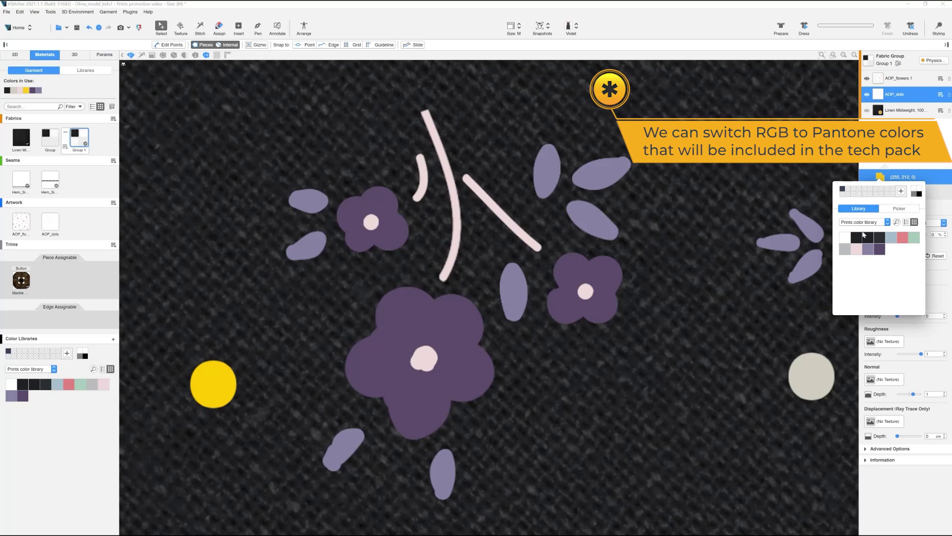
click(912, 211)
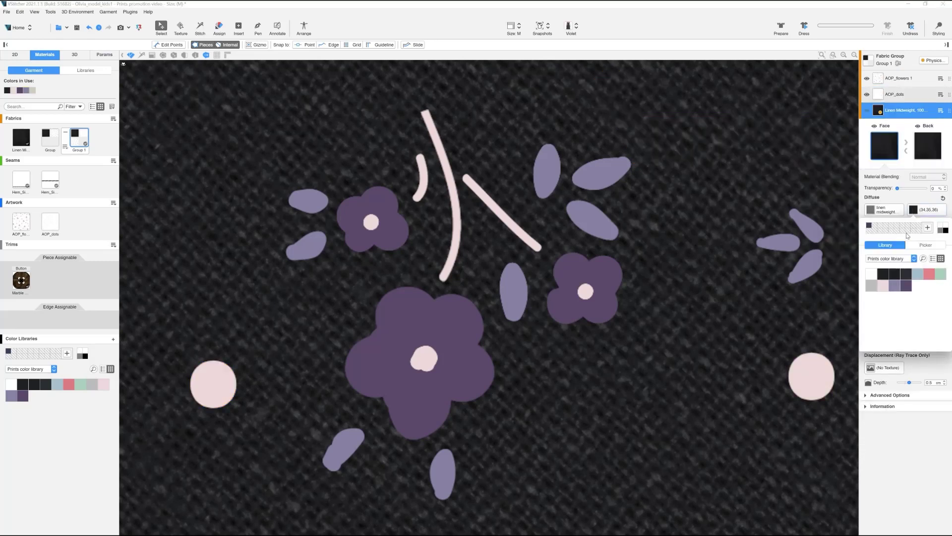
click(872, 287)
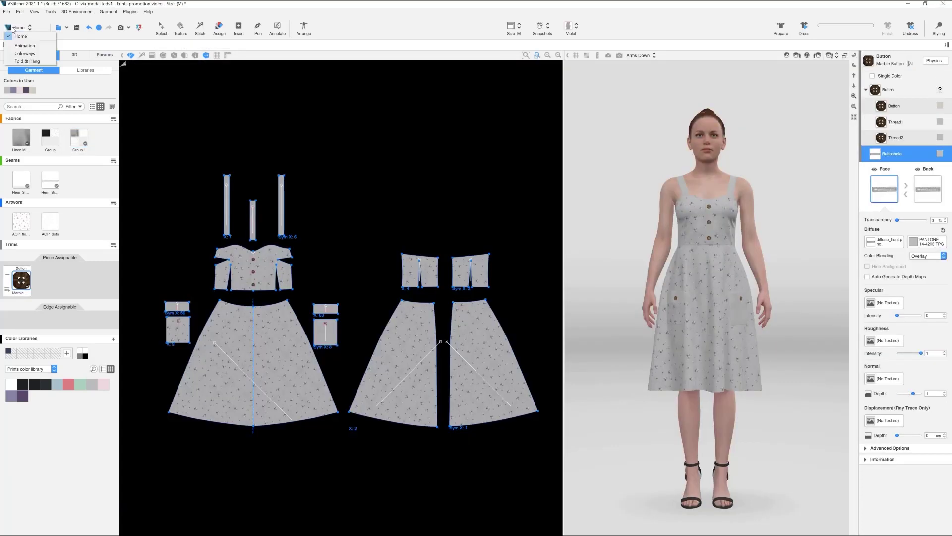
Step: Switch to the Colorways workspace and activate the Black colorway
click(22, 56)
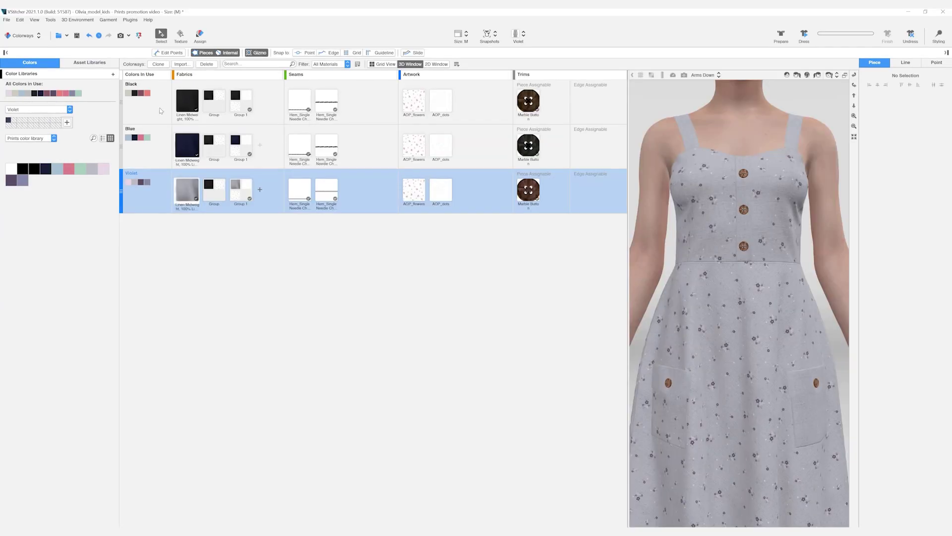
click(160, 110)
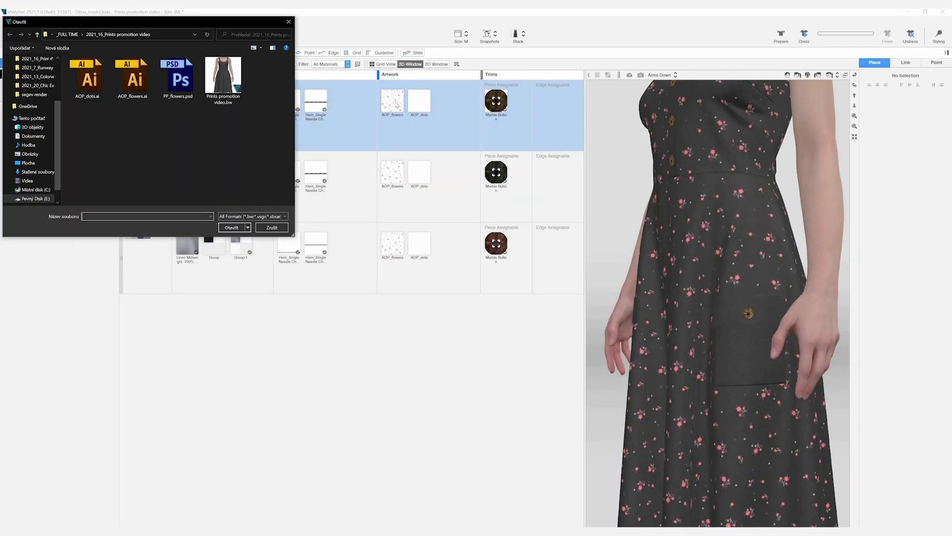
Step: Add the PP_flowers artwork to the Black colorway and place it on the dress's front pocket in 3D
click(178, 80)
click(241, 228)
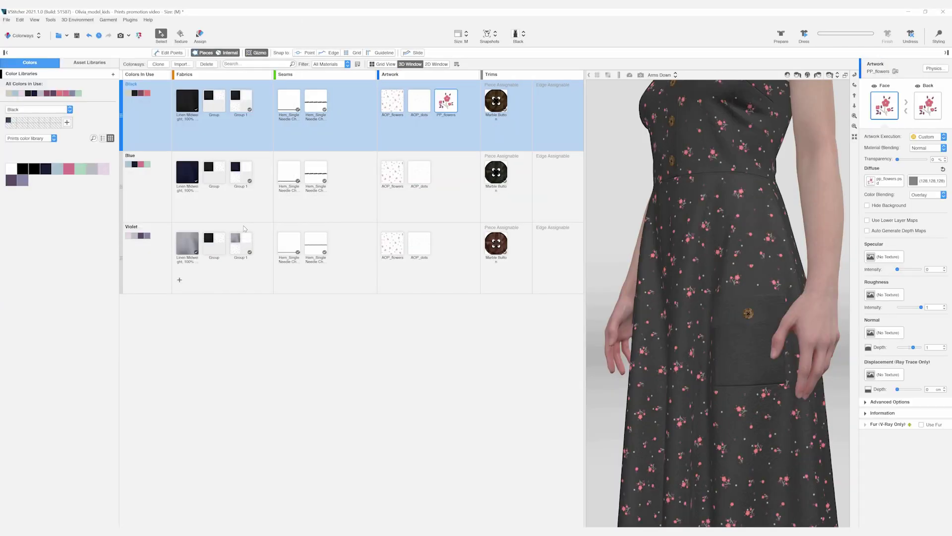
drag(445, 102, 742, 358)
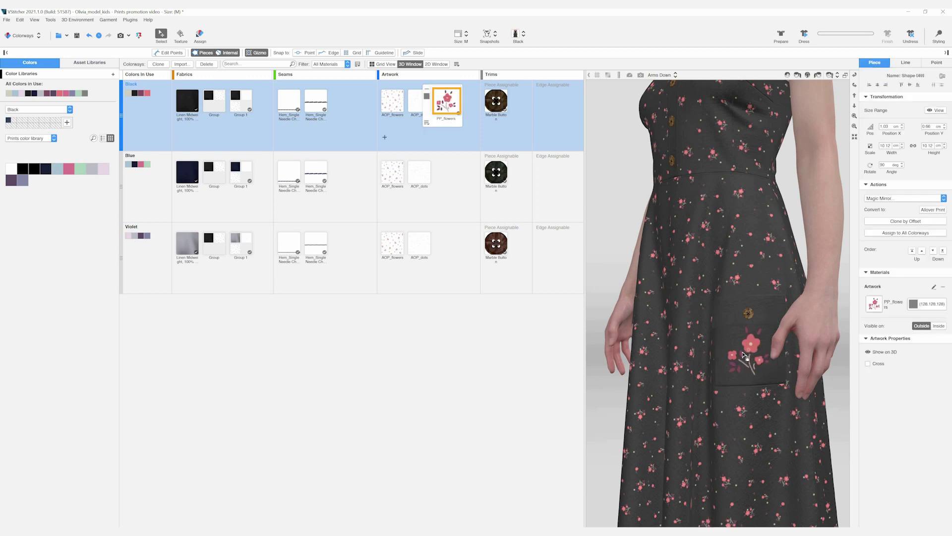
Step: Assign the pocket's PP_flowers artwork to all colorways
scroll(744, 360, up, 4)
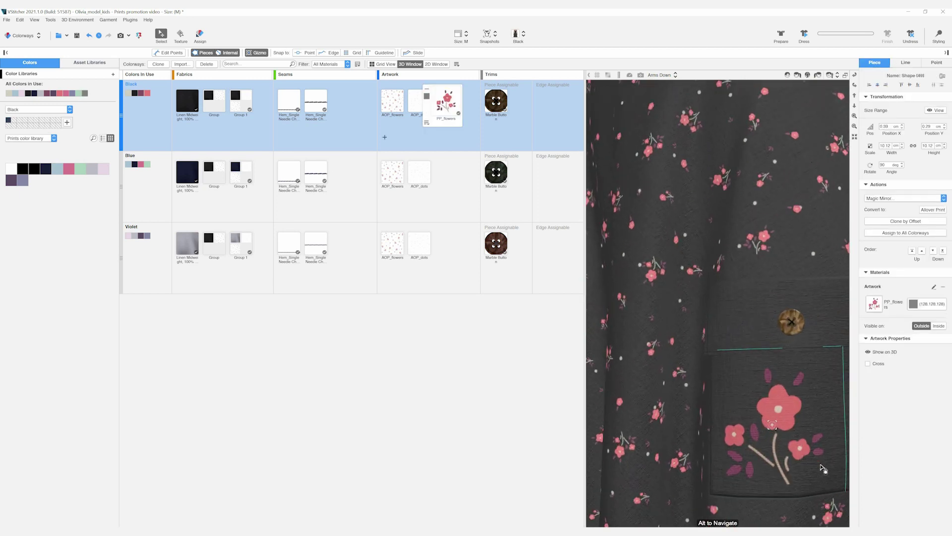
click(772, 425)
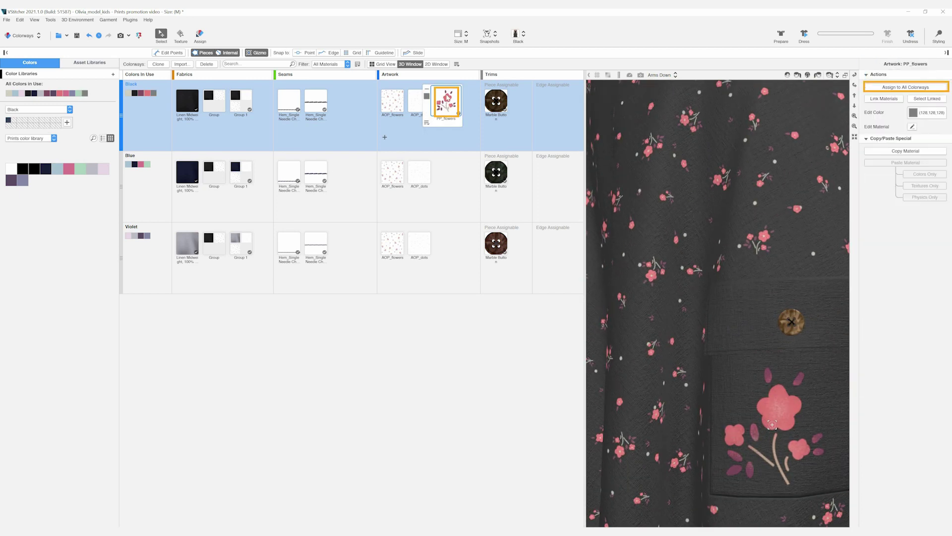
click(884, 88)
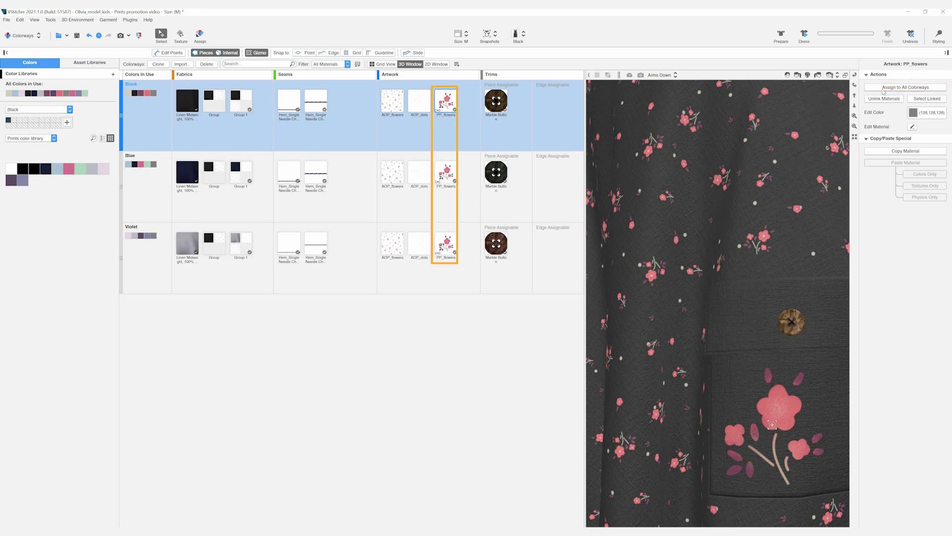
Step: Activate the Violet colorway and open its PP_flowers texture for editing in Photoshop
click(146, 195)
click(156, 251)
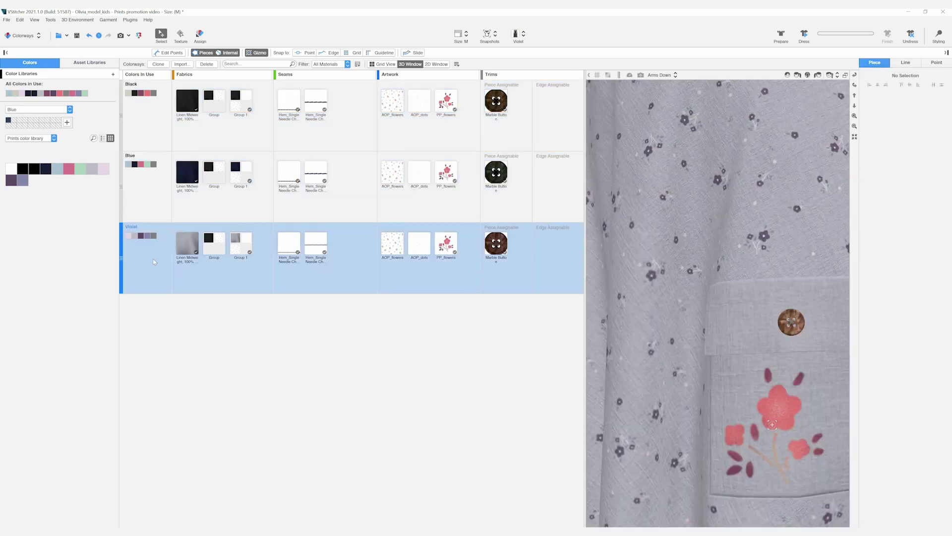
click(871, 182)
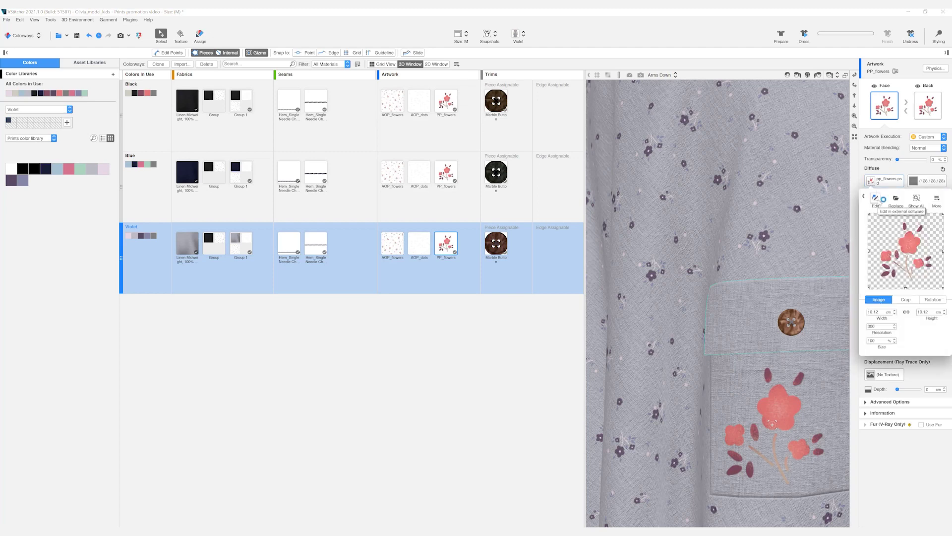
click(877, 199)
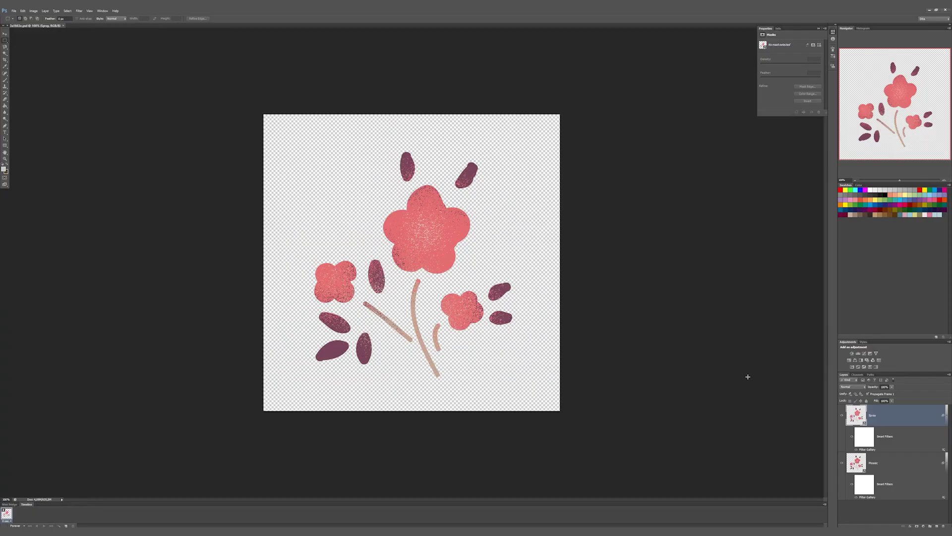
Step: Add a Color Balance adjustment layer above the artwork and shift its midtones toward cyan, green and blue
click(924, 526)
click(908, 438)
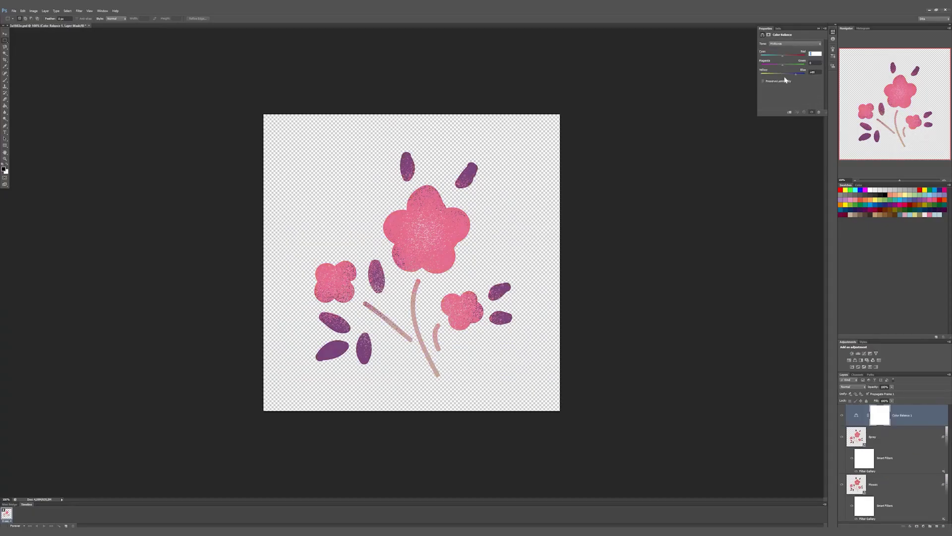
drag(782, 56, 774, 56)
drag(783, 65, 800, 70)
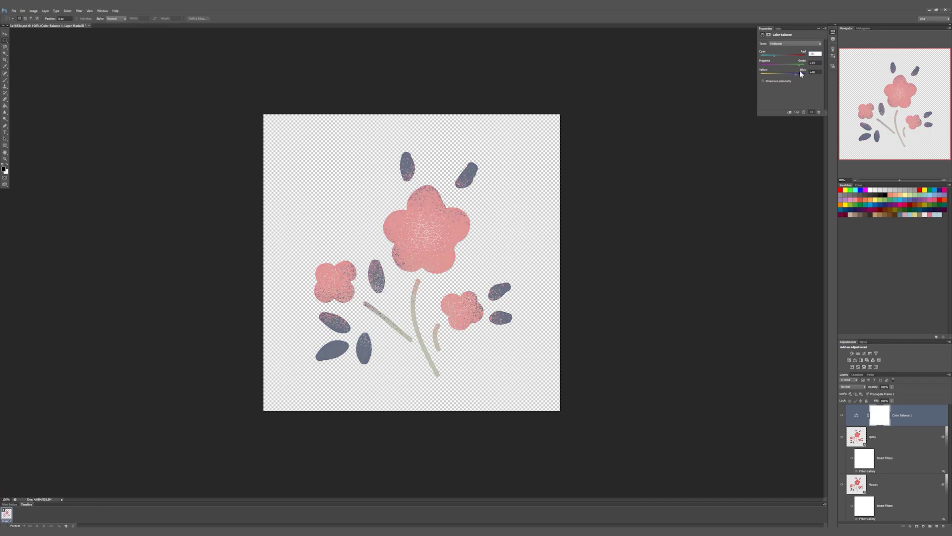
Step: Save the recolored pp_flowers.psd, return to VStitcher and accept the texture file change
key(ctrl+s)
key(Return)
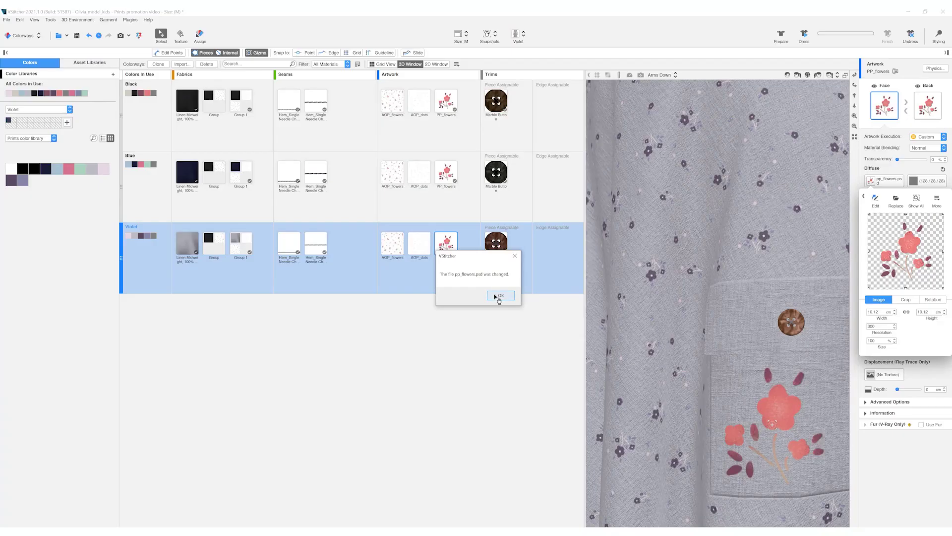
click(500, 296)
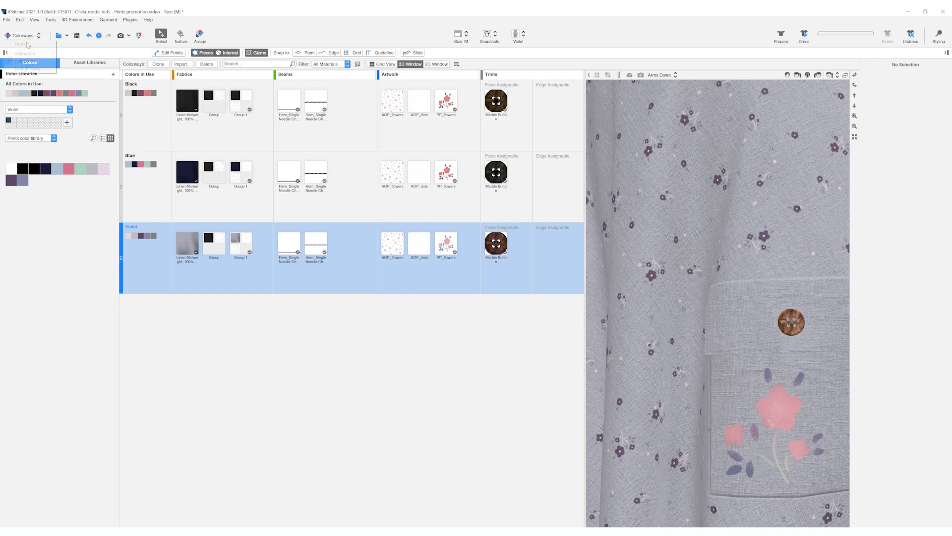
Step: Return to the Home workspace and switch the garment to the Black colorway
click(22, 35)
click(19, 43)
click(572, 35)
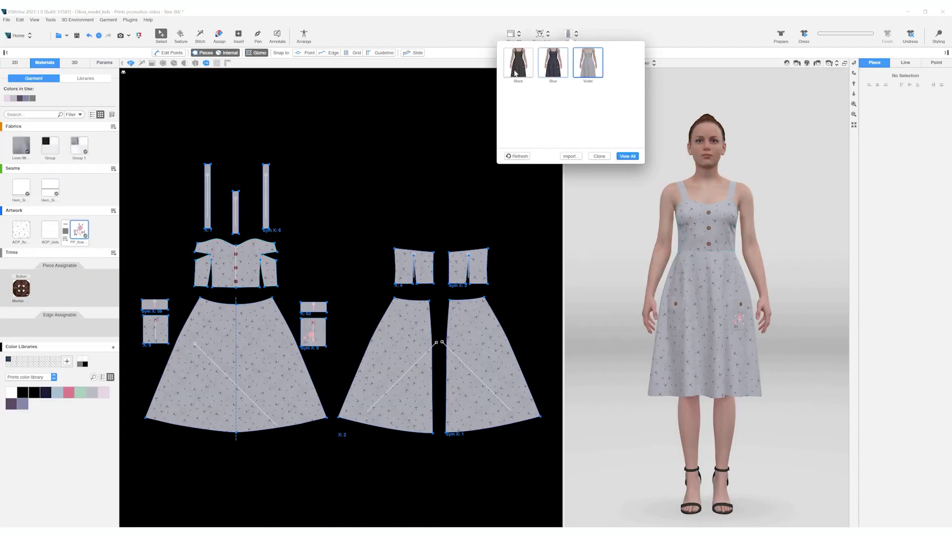
click(518, 62)
Step: Open the Images & Colors preferences to check the option for detecting changes to source texture files
click(20, 20)
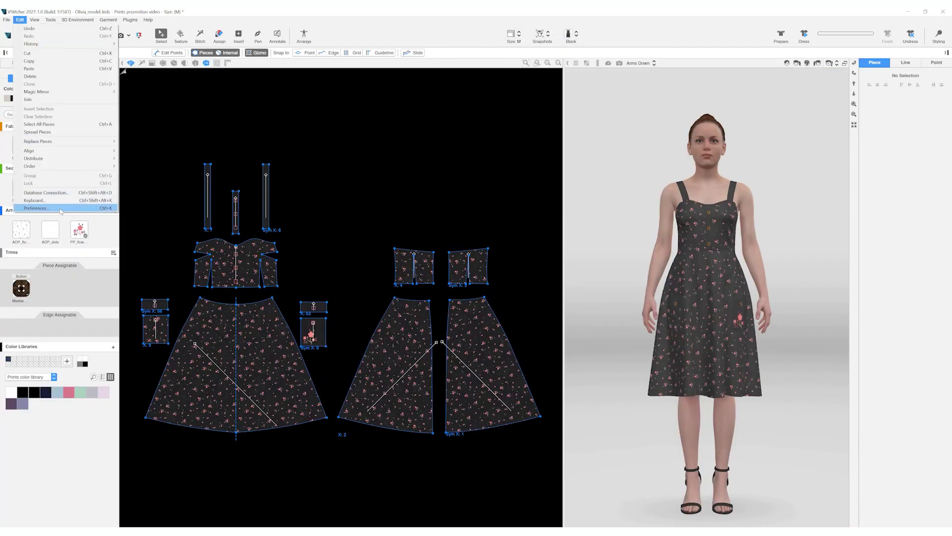
click(36, 208)
click(369, 203)
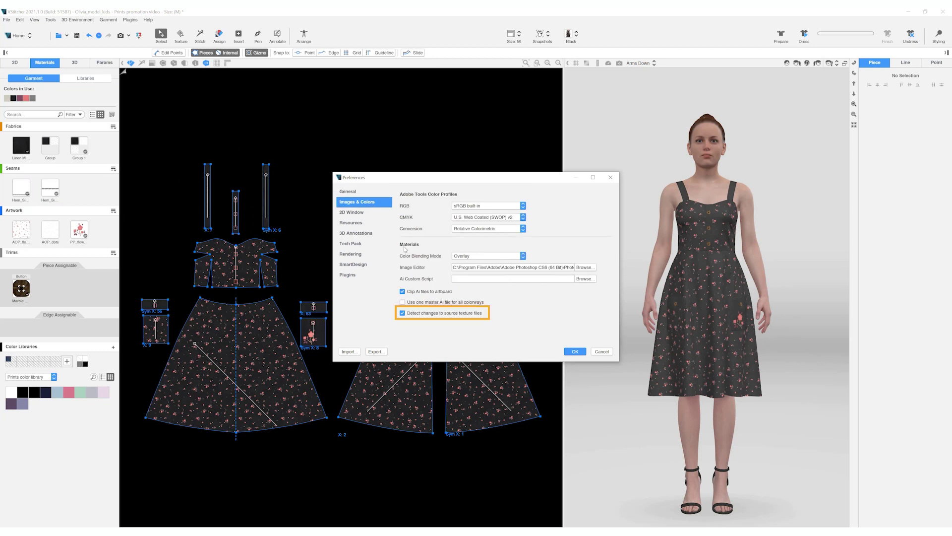